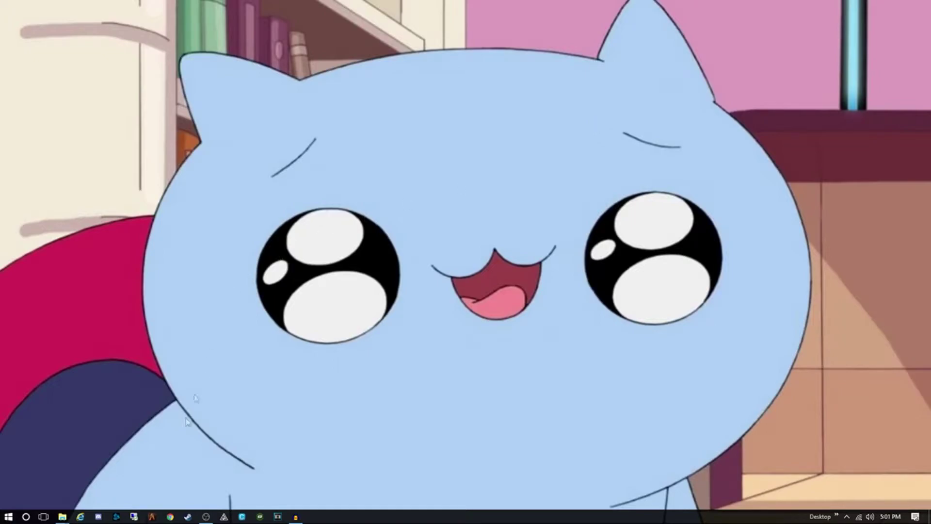
Bring up the 'Visuals Mod Video' folder window from the File Explorer taskbar icon.
mouse_move(62, 515)
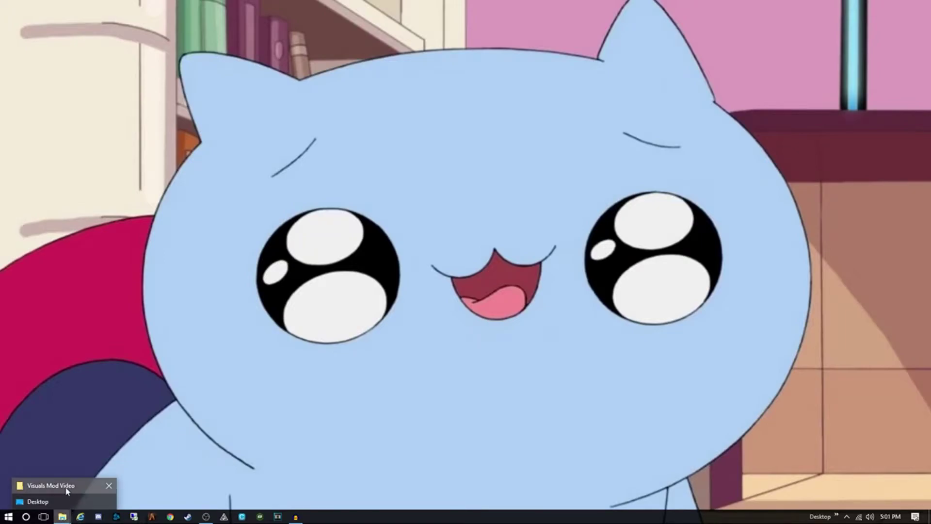
left_click(49, 485)
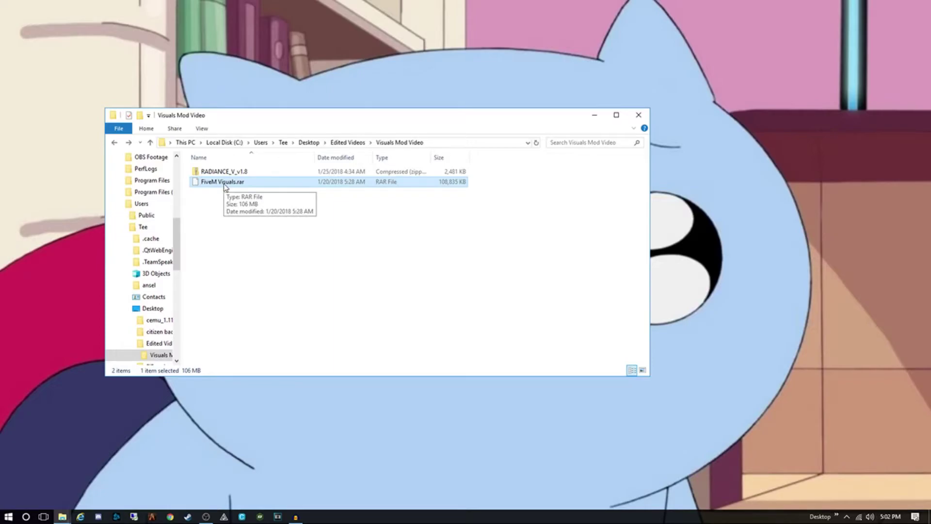
Open FiveM Visuals.rar with 7-Zip, snap it left, and put the Desktop window on the right.
right_click(224, 185)
mouse_move(312, 204)
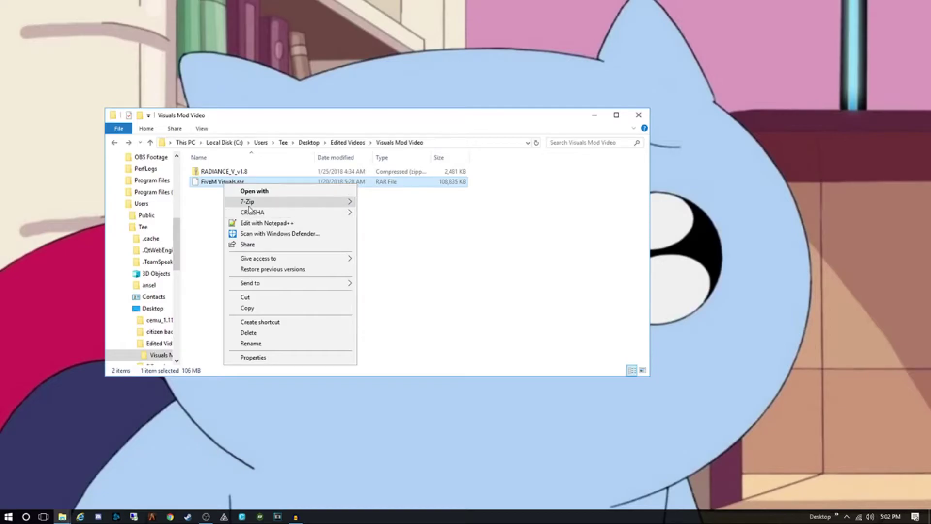
mouse_move(247, 202)
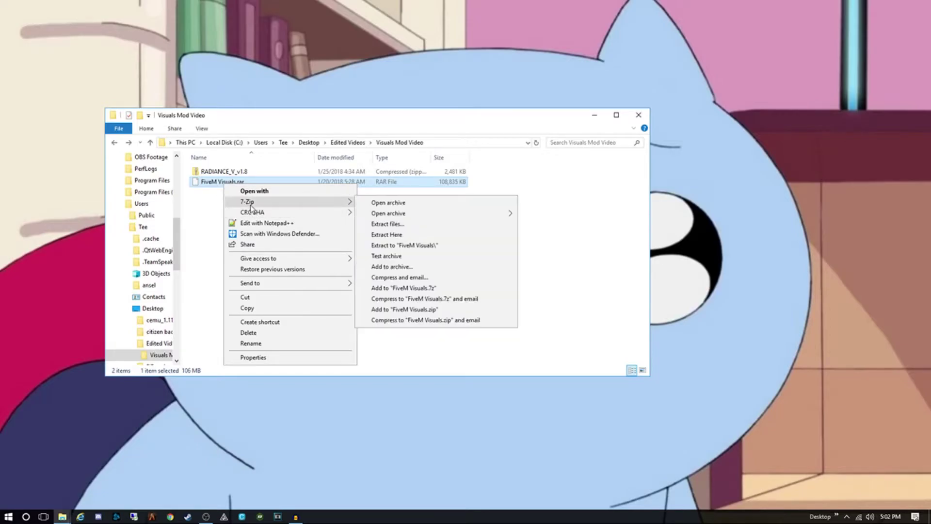
left_click(398, 202)
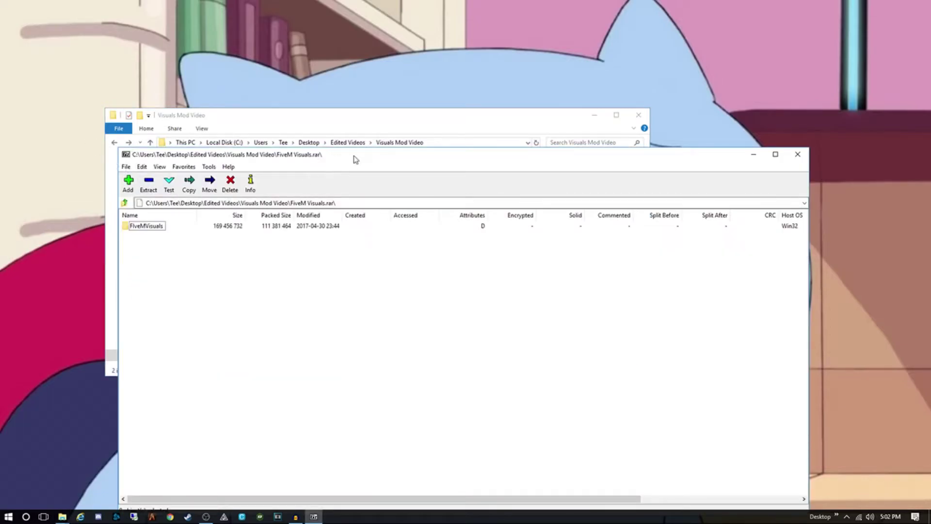
left_click_drag(356, 160, 1, 160)
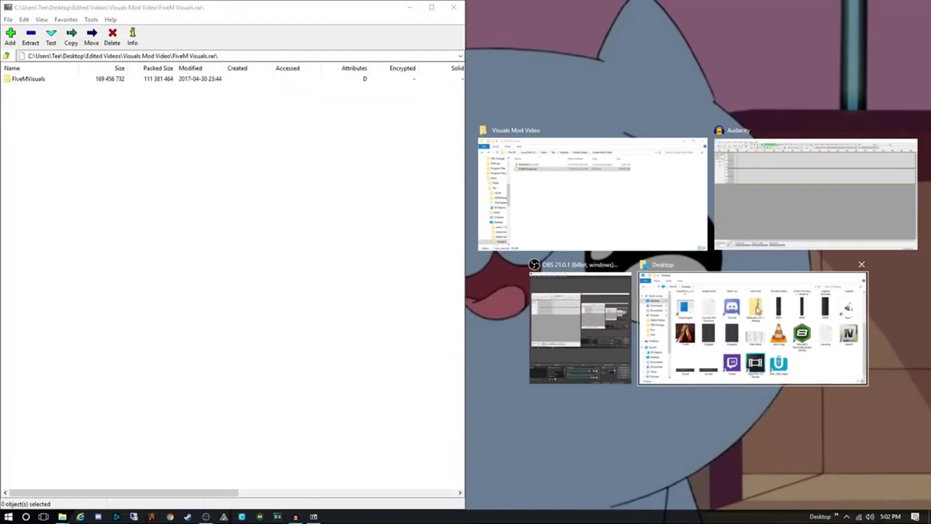
left_click(755, 361)
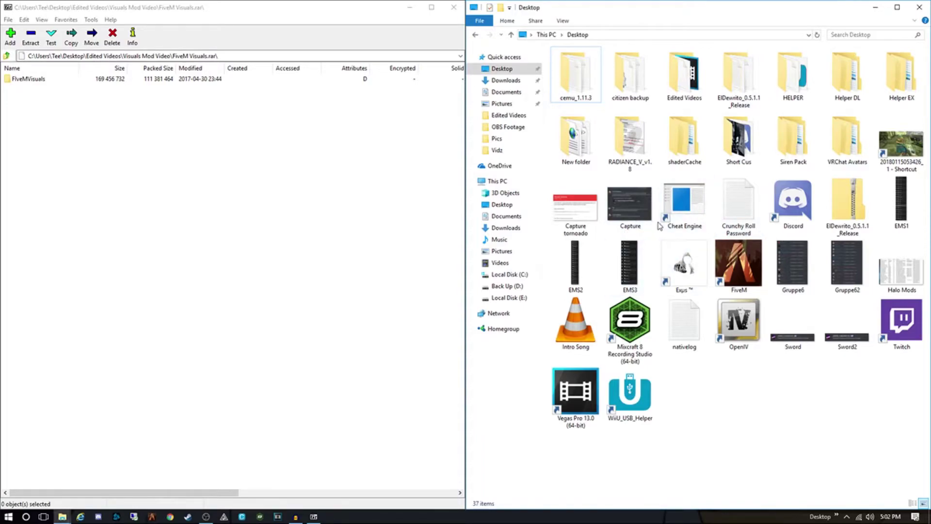
Go to the FiveM shortcut's file location and open FiveM Application Data, showing its citizen folder.
right_click(733, 268)
left_click(759, 284)
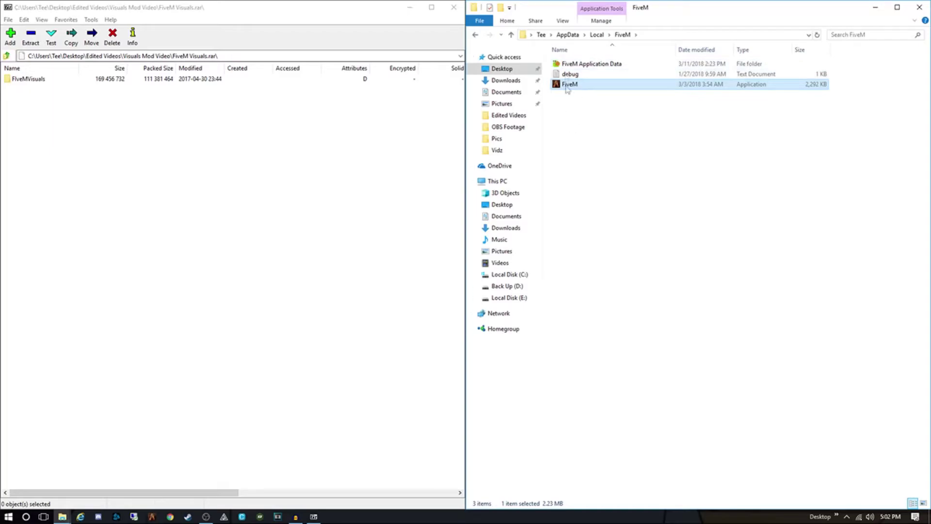
double_click(578, 68)
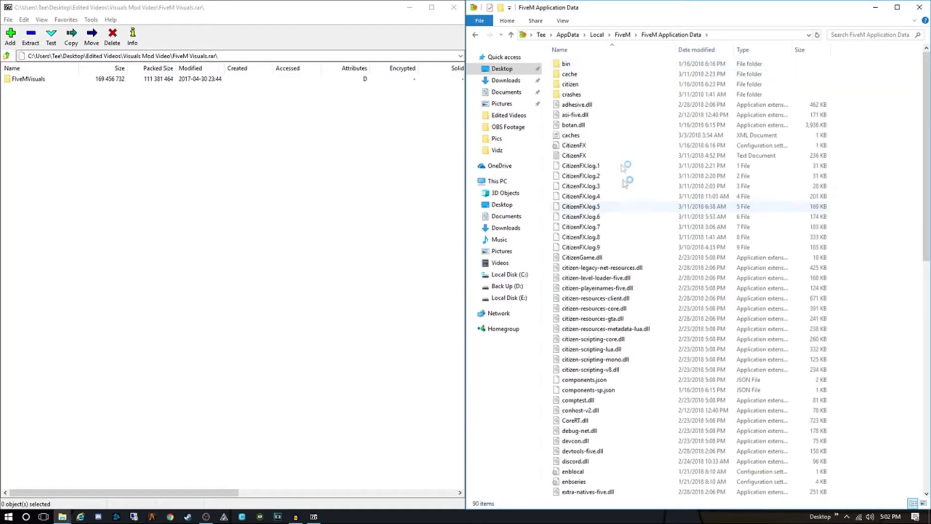
left_click(582, 84)
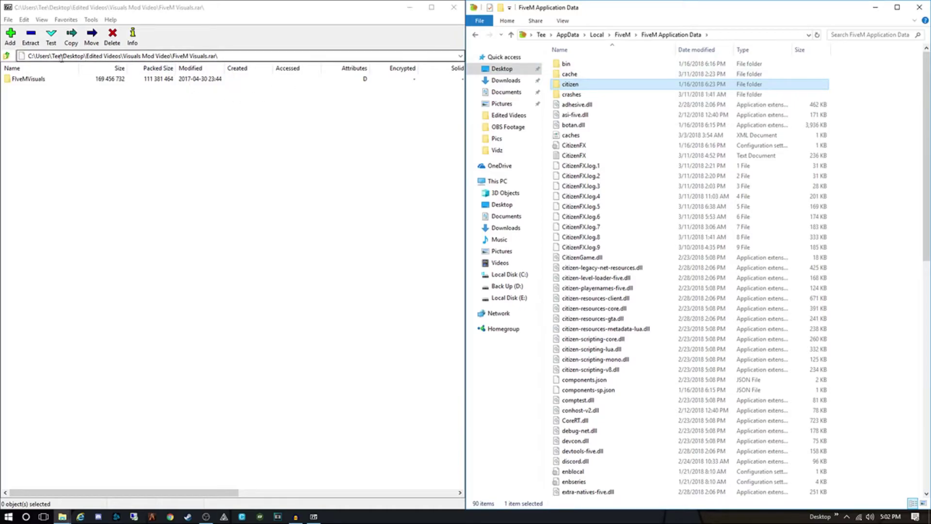
Browse the archive into FiveMVisuals, the FiveM app data folder, and the Make Visuals great 2.6 variant.
double_click(29, 80)
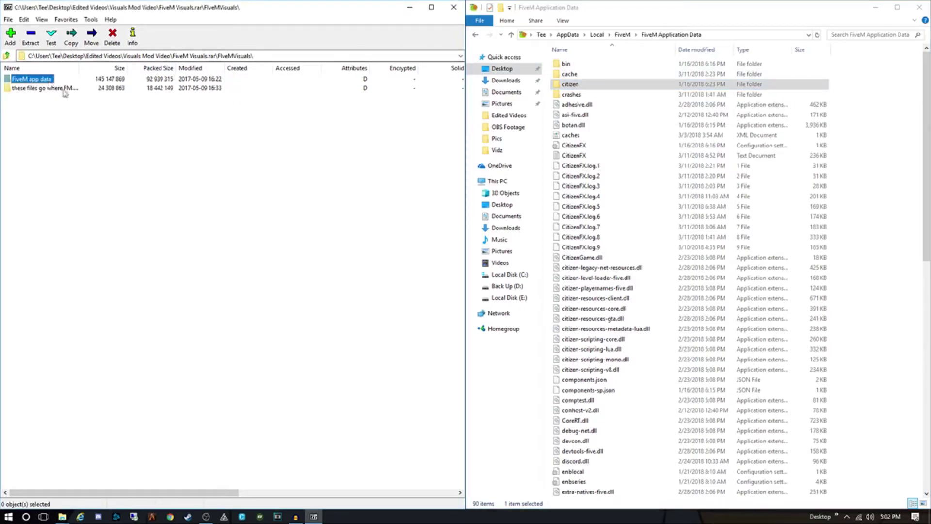
double_click(33, 80)
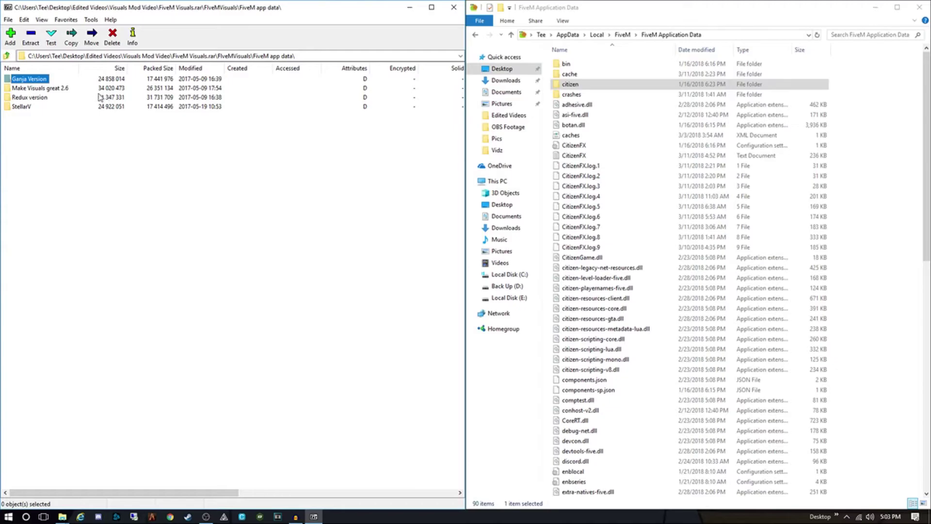
double_click(47, 88)
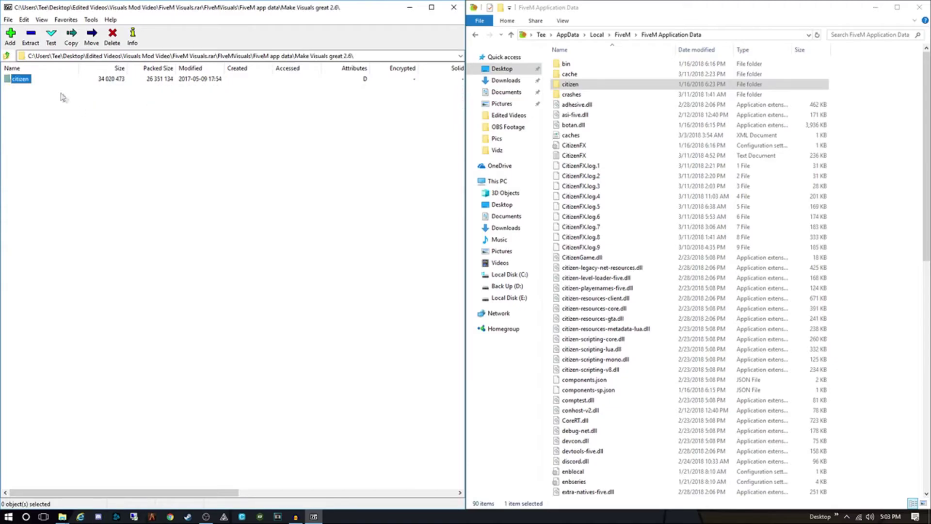
Drag the archive's citizen folder into the FiveM Application Data window to copy it.
left_click(35, 109)
right_click(23, 83)
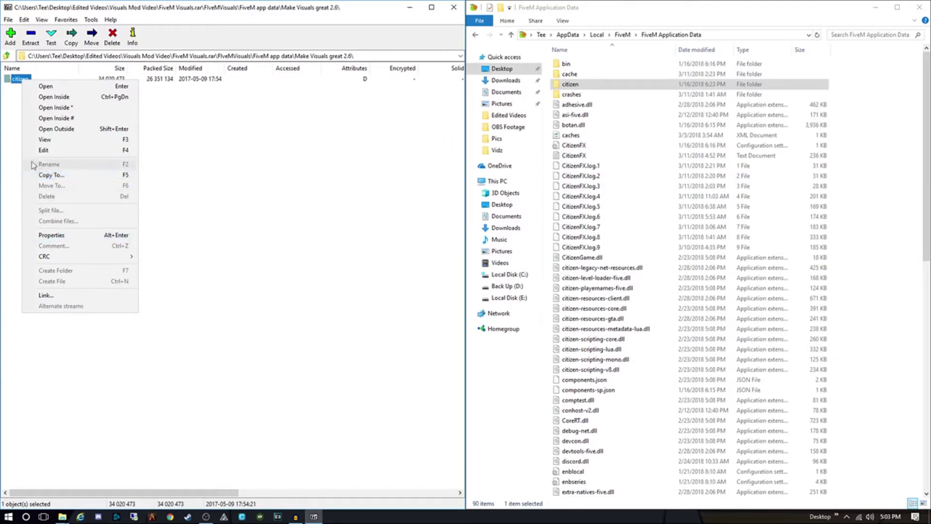
left_click(20, 153)
right_click(6, 81)
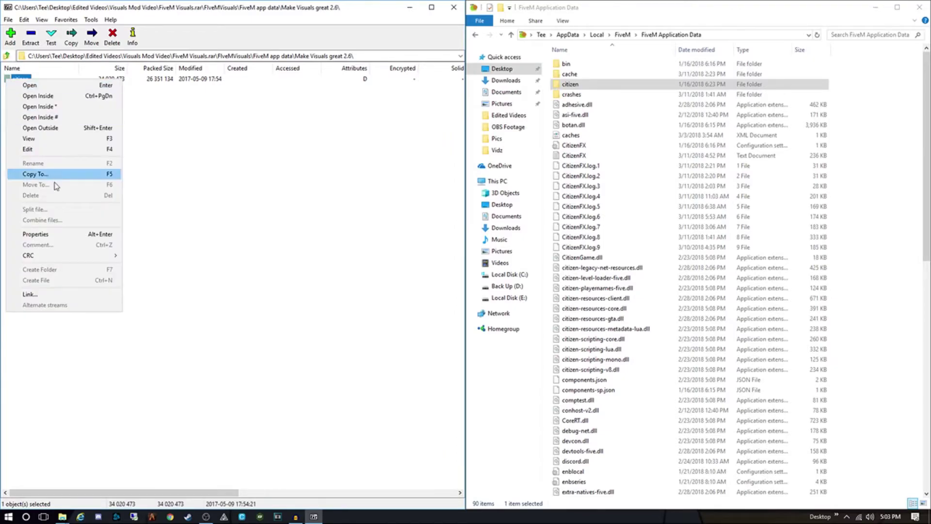
left_click(46, 75)
right_click(43, 82)
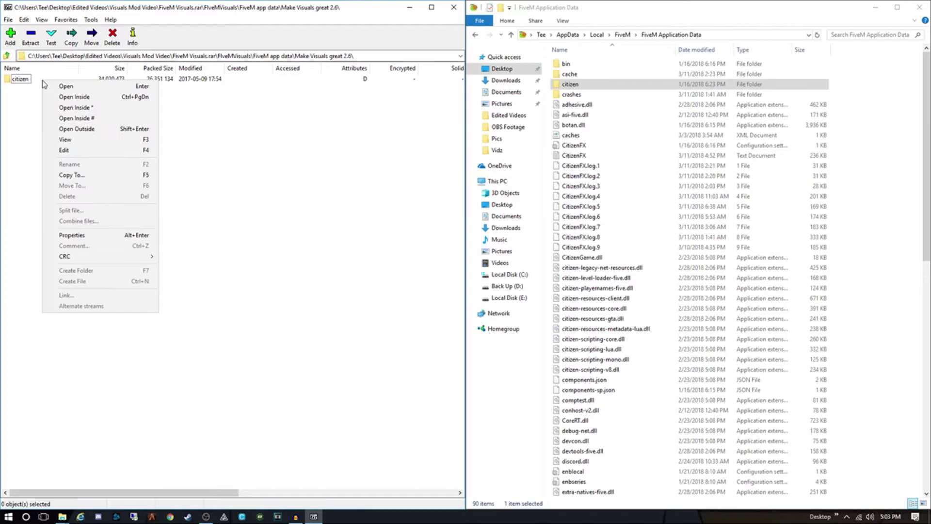
left_click_drag(30, 80, 863, 171)
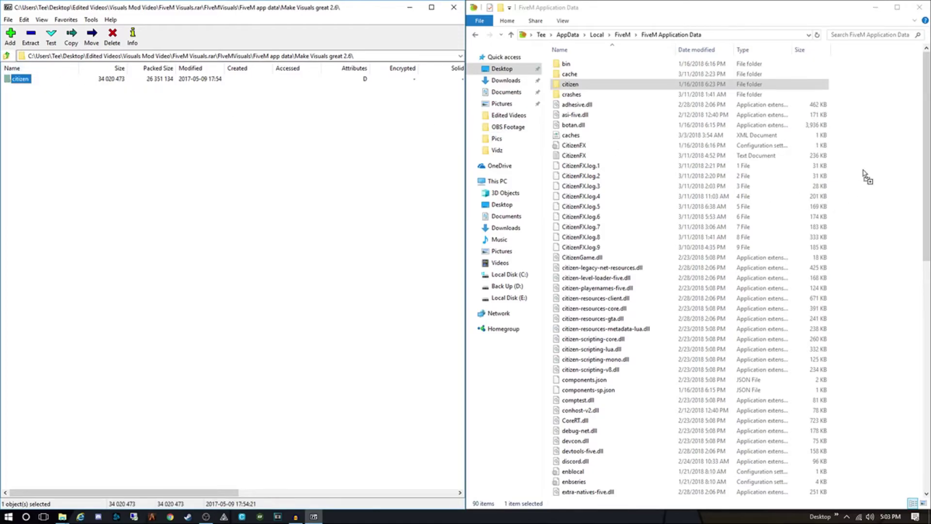
left_click_drag(864, 174, 863, 175)
Close 7-Zip, then open RADIANCE_V_v1.8.zip to VISUALSETTINGS > Very Bright and select visualsettings.dat.
left_click(454, 8)
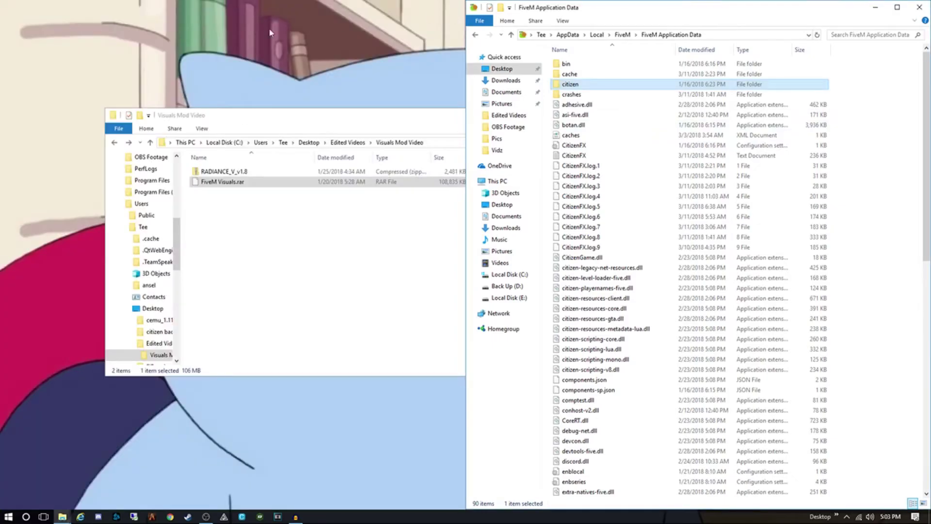
double_click(233, 173)
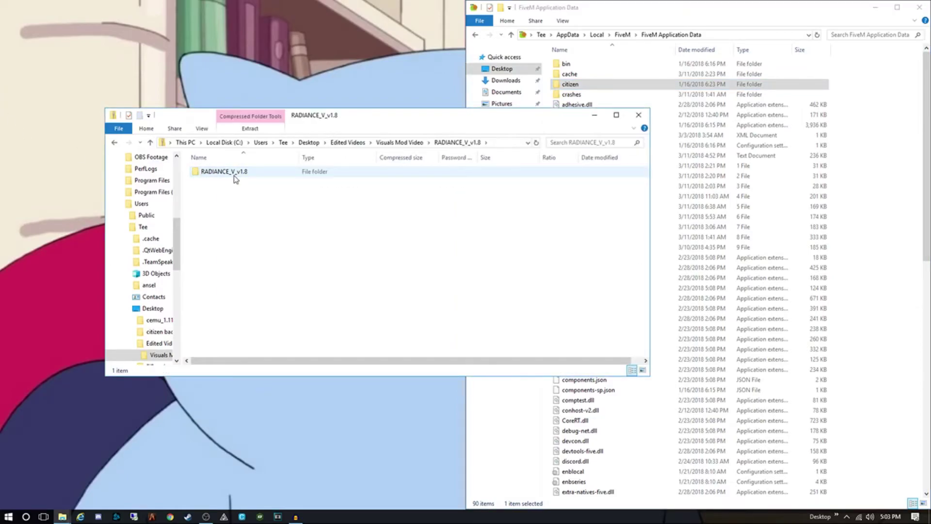
double_click(233, 173)
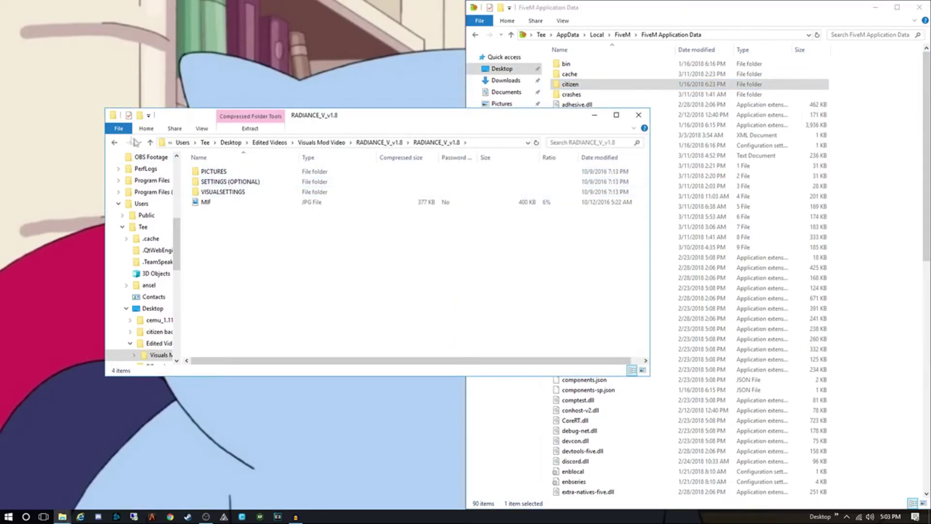
left_click(114, 142)
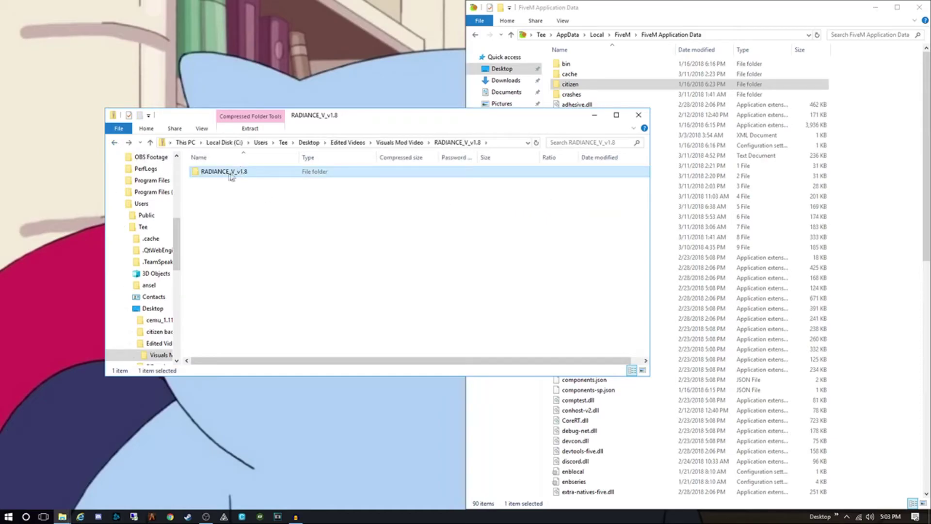
double_click(232, 173)
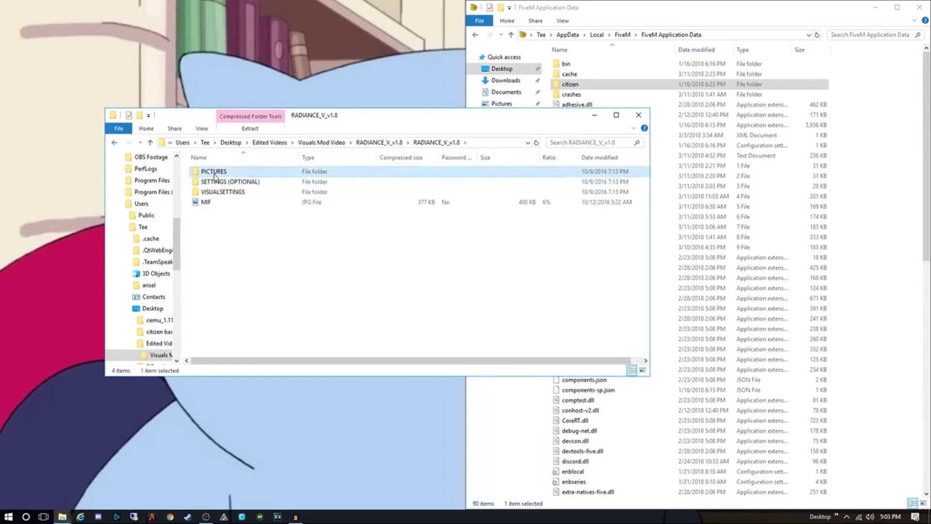
double_click(241, 194)
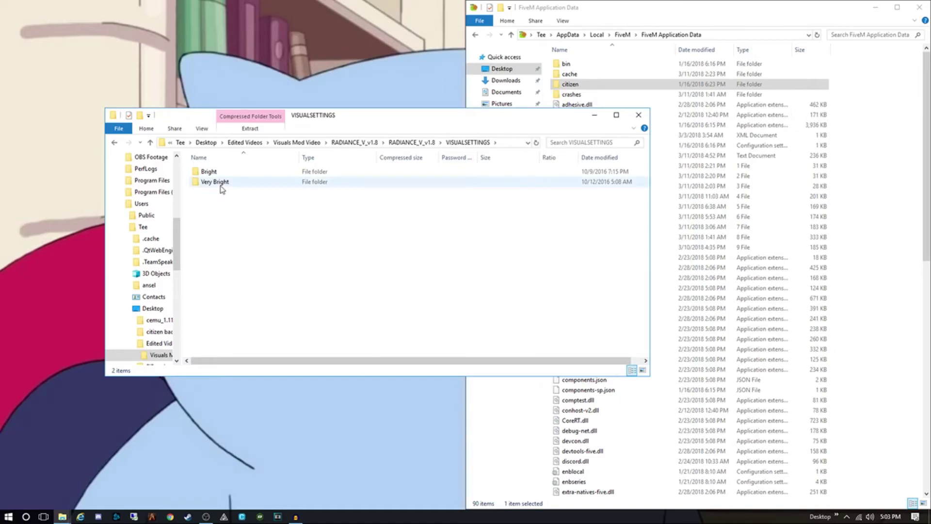
double_click(216, 182)
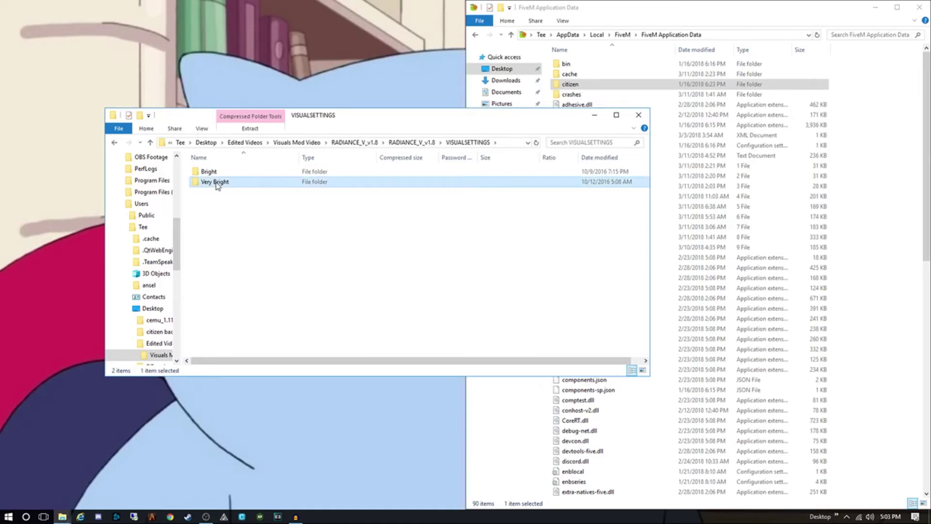
left_click(217, 187)
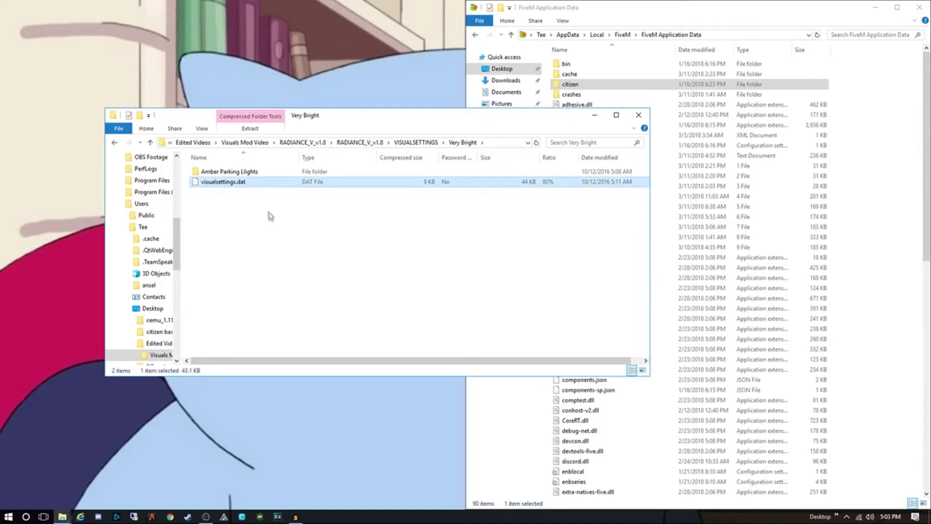
left_click_drag(219, 187, 248, 211)
Snap Very Bright left, open citizen\common\data on the right, and copy visualsettings.dat into it.
key("super+Left")
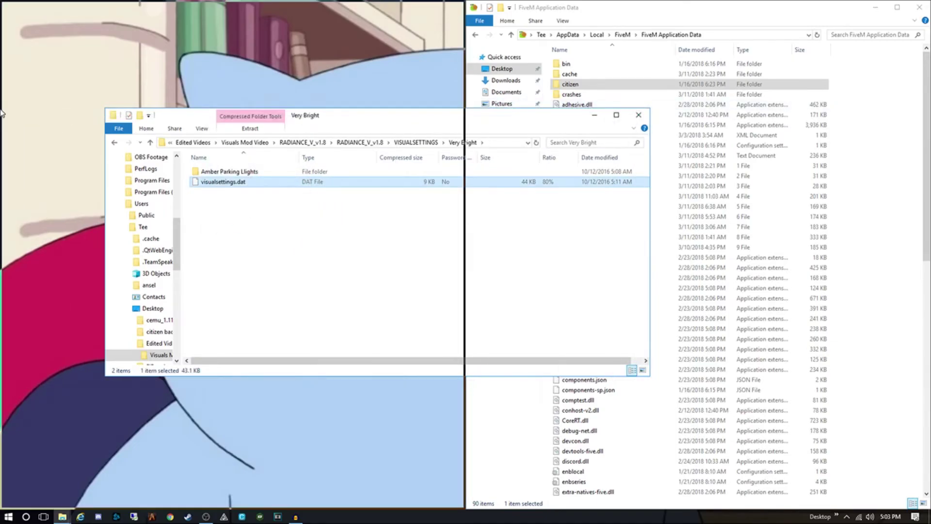
left_click(572, 85)
double_click(573, 87)
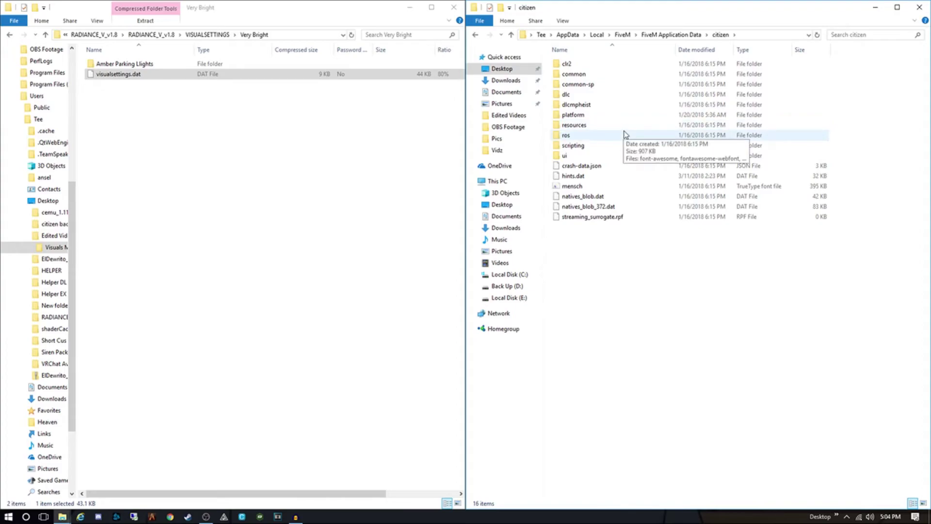
double_click(587, 76)
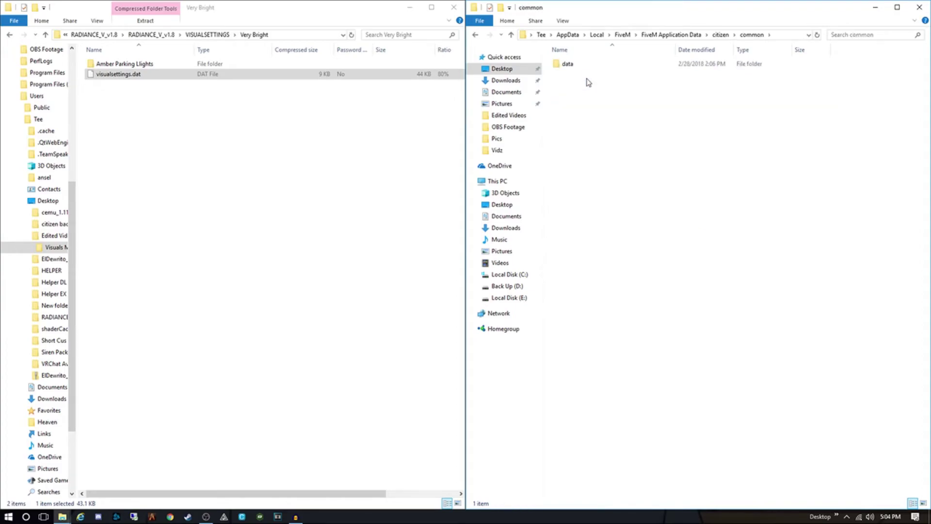
double_click(588, 65)
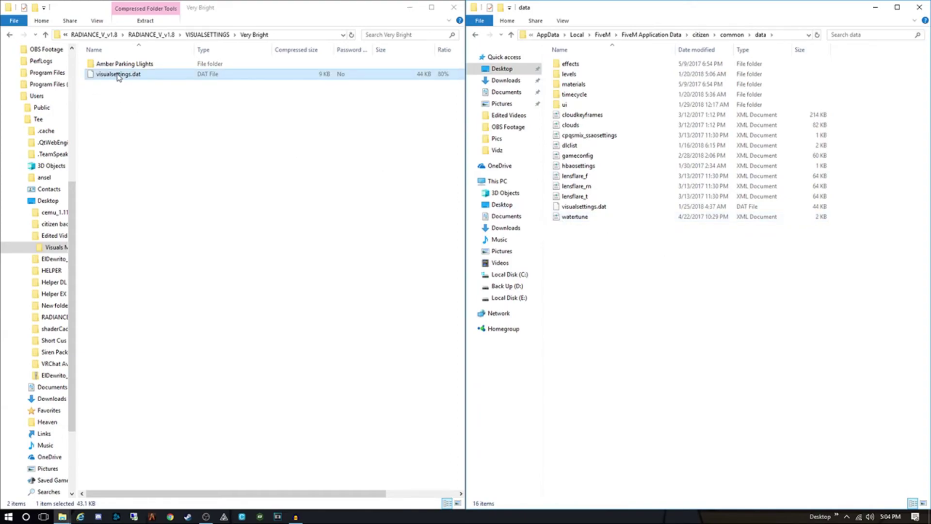
left_click_drag(118, 78, 153, 122)
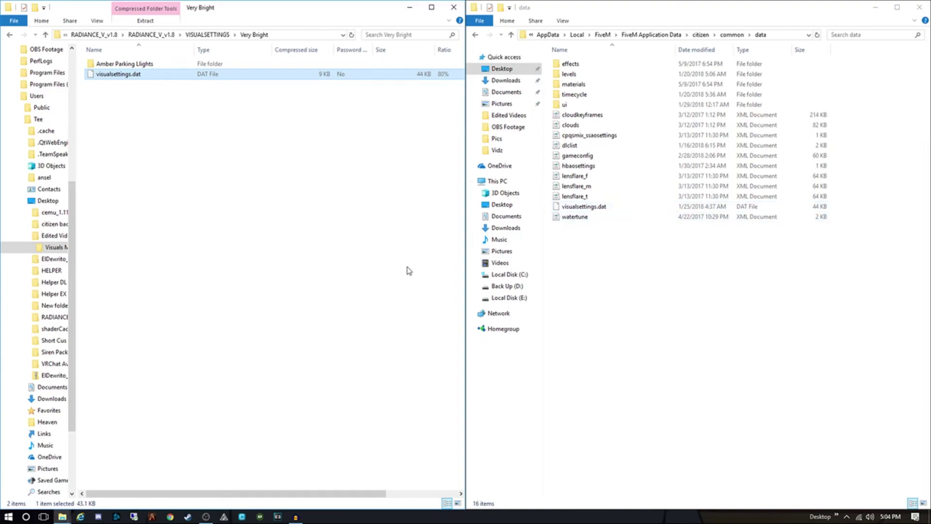
Close the Very Bright window and the citizen\common\data window.
left_click(455, 7)
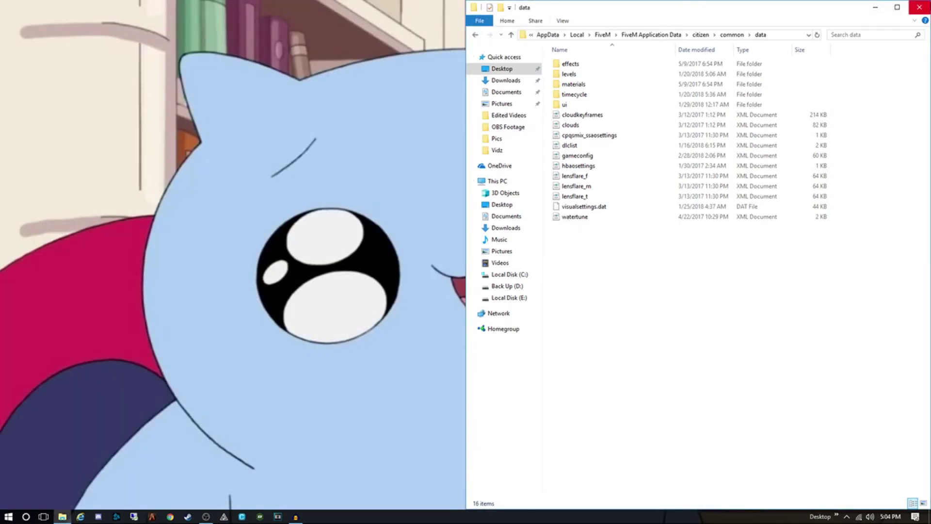
left_click(920, 7)
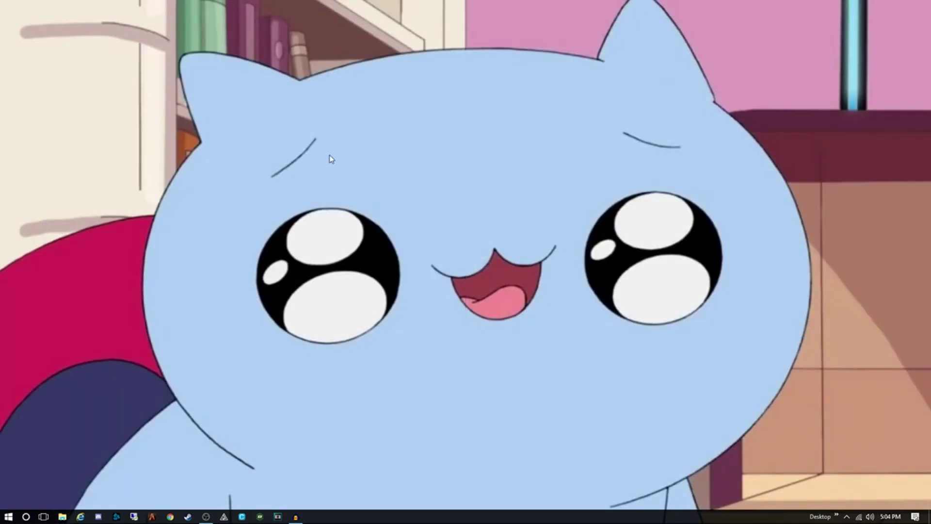